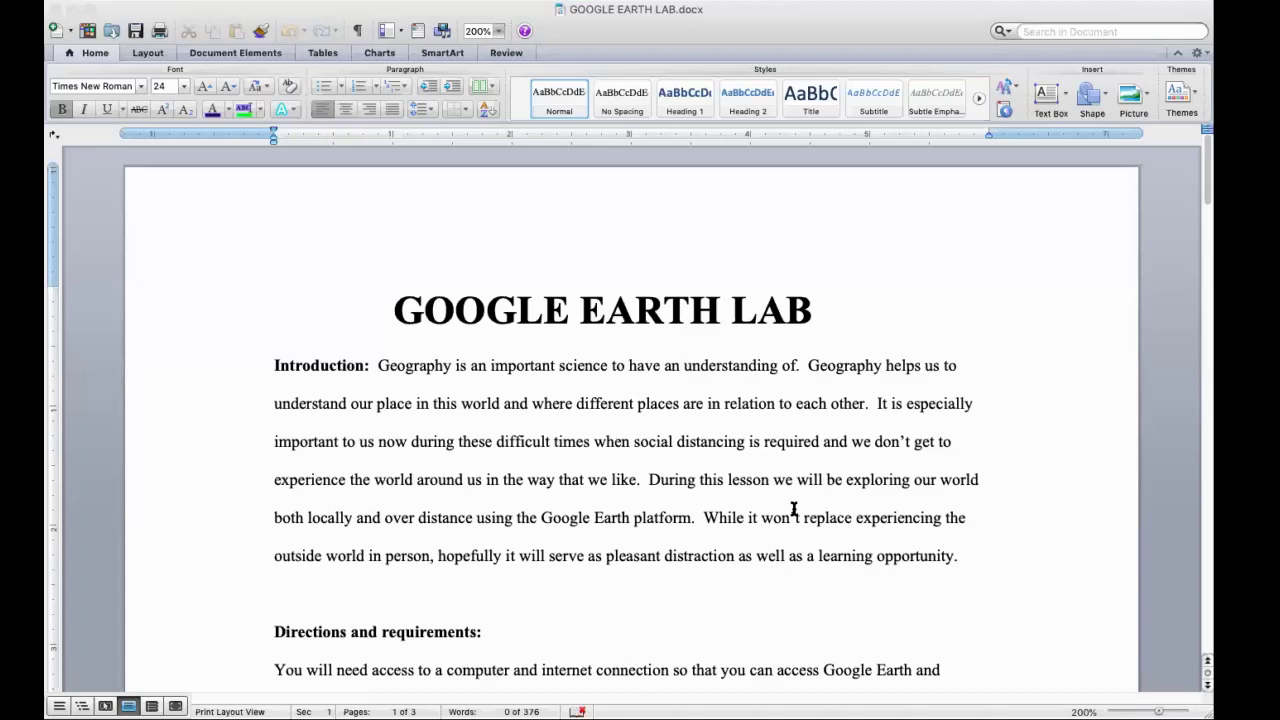
Scroll the worksheet to the Directions and requirements links, then switch to the browser
scroll(794, 510, down, 5)
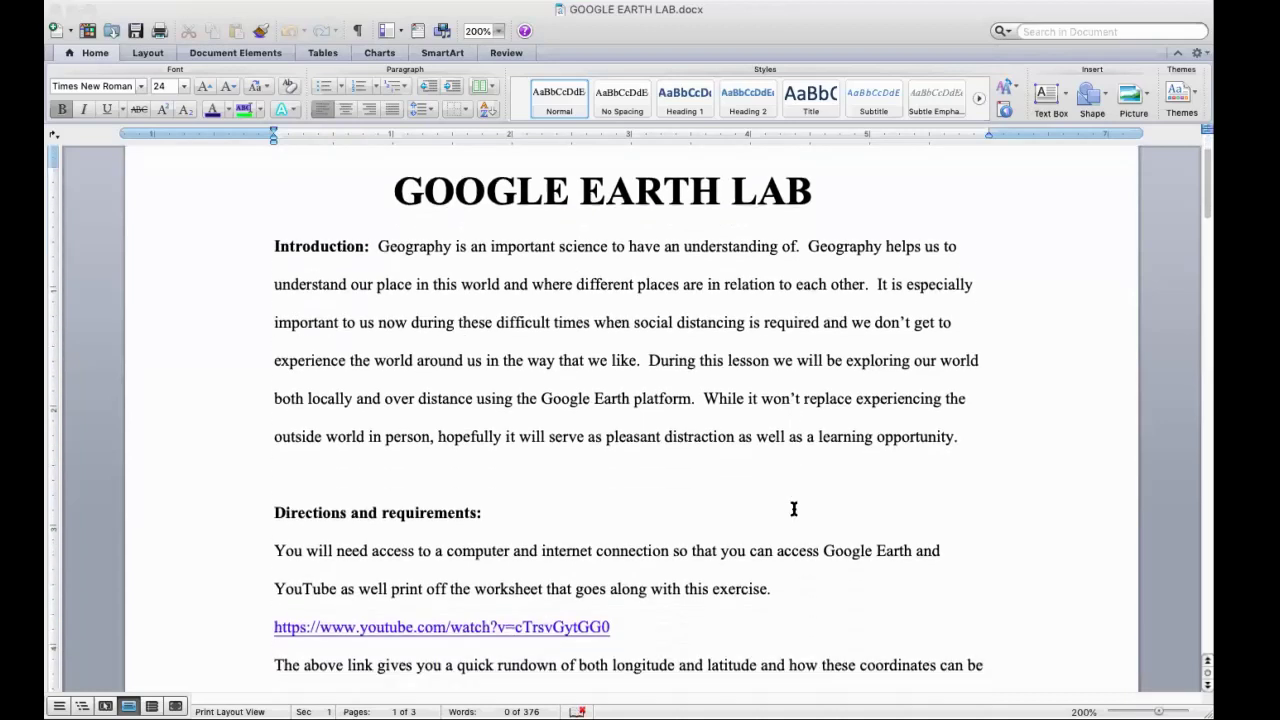
scroll(794, 510, down, 2)
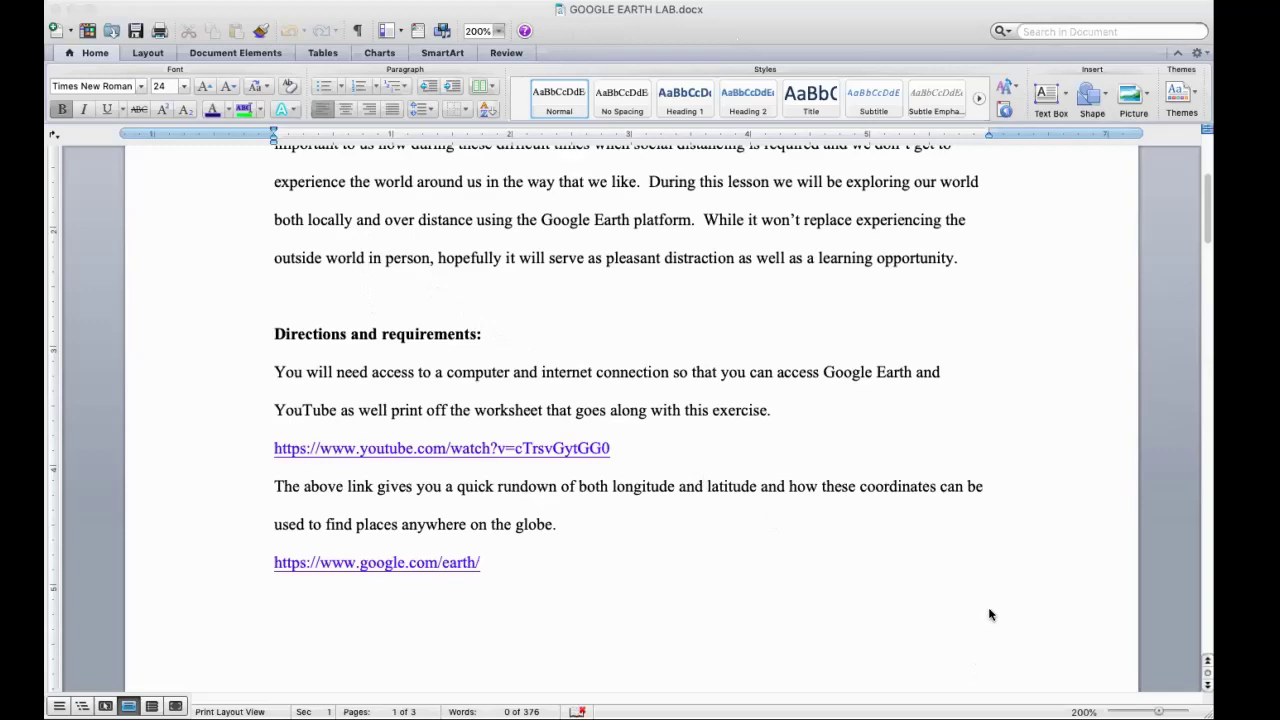
key(super+Tab)
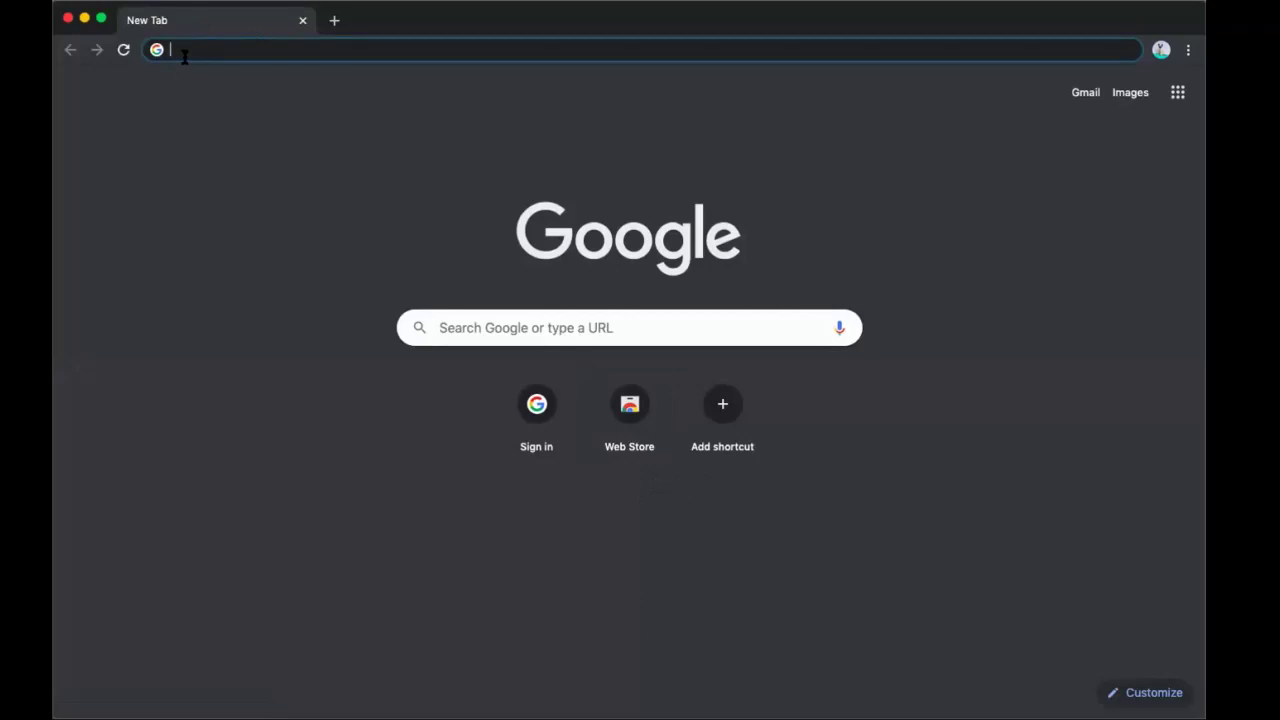
Search Google for 'Google earth' and open the official Google Earth site
text(Google )
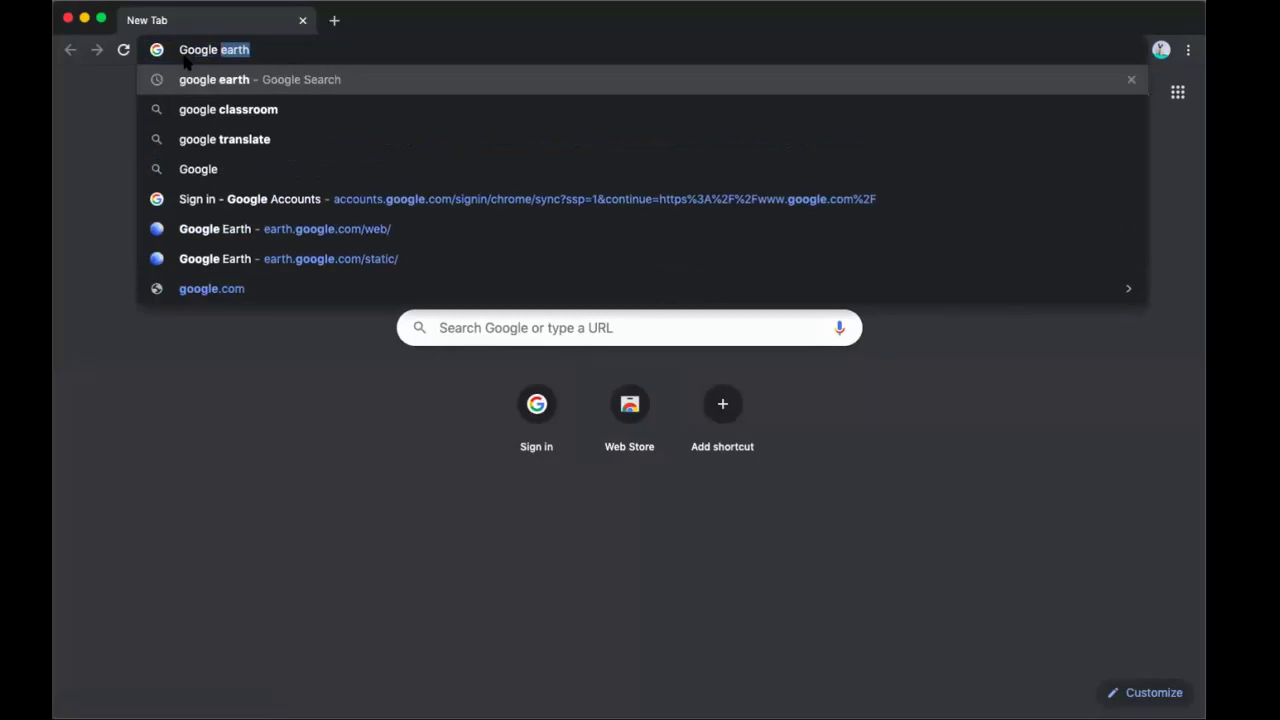
text(earth)
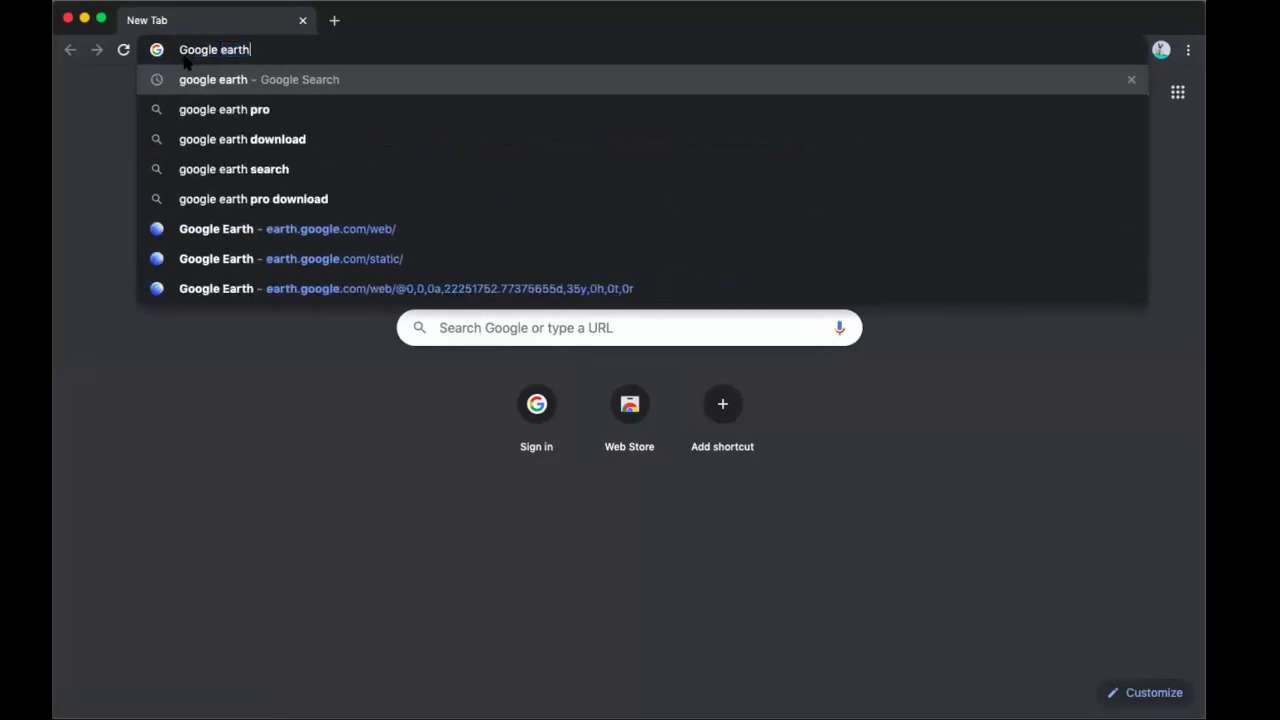
key(Return)
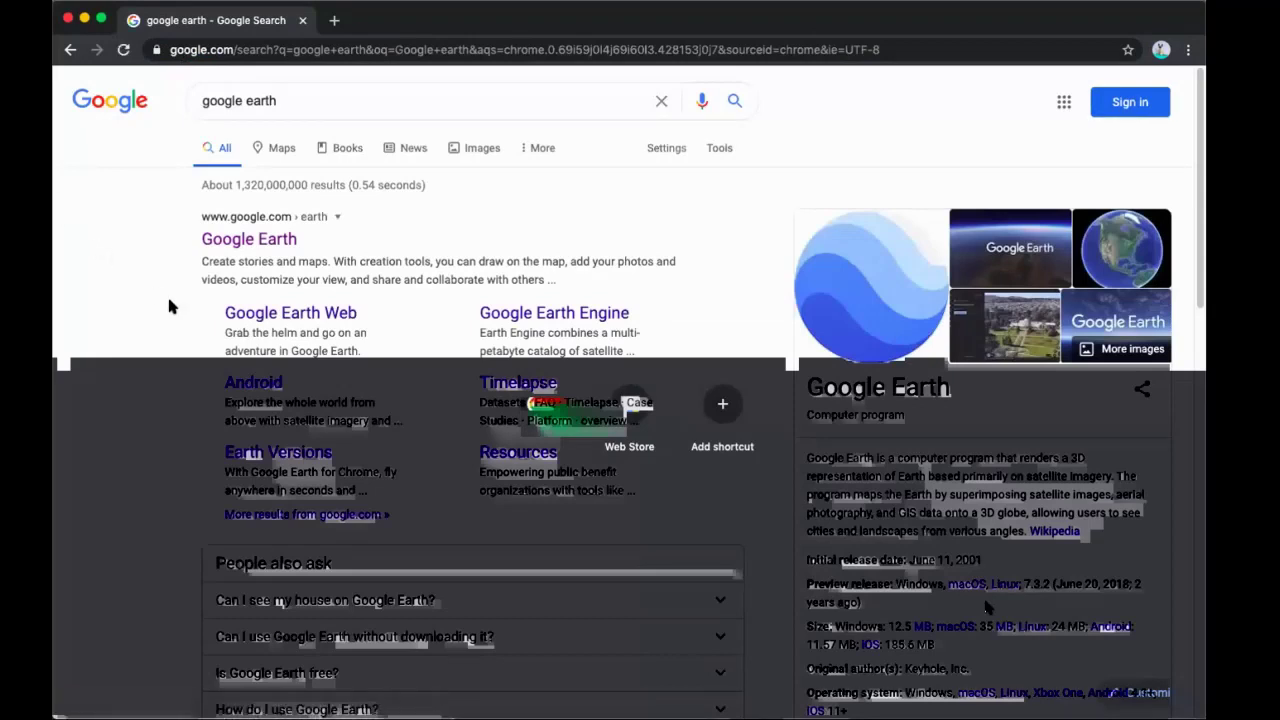
click(249, 241)
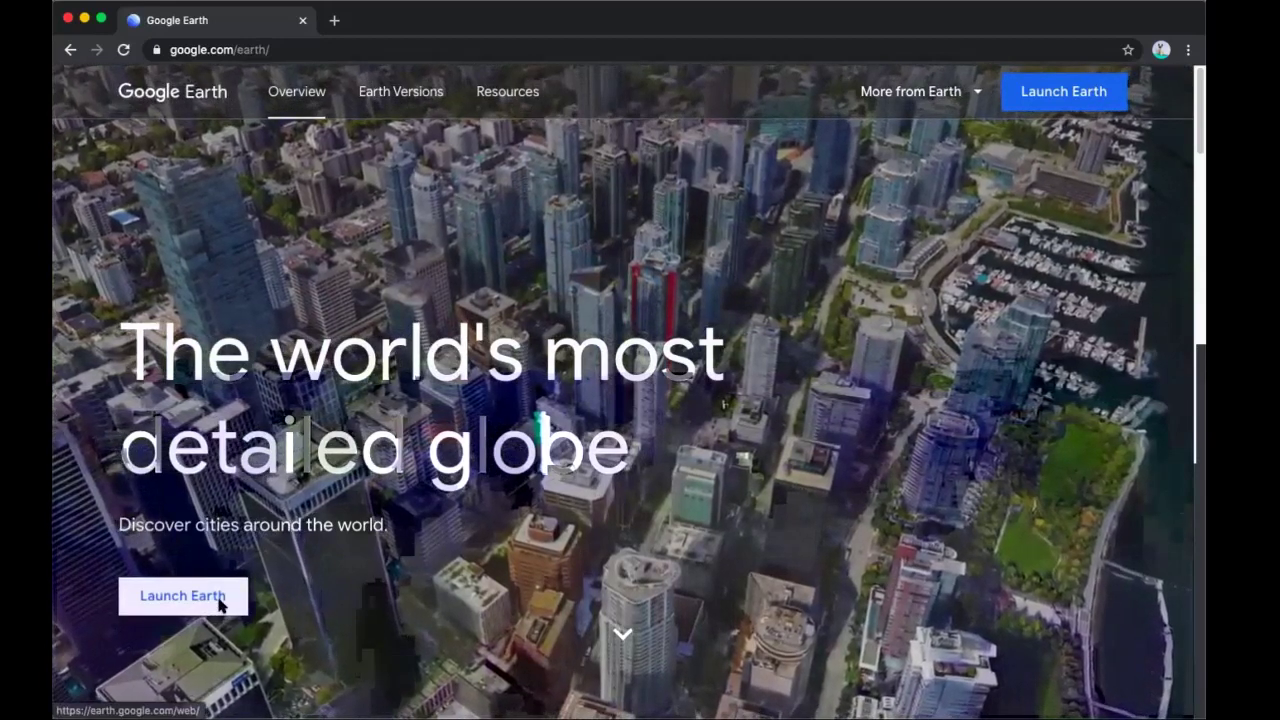
Launch the web version of Google Earth
click(222, 606)
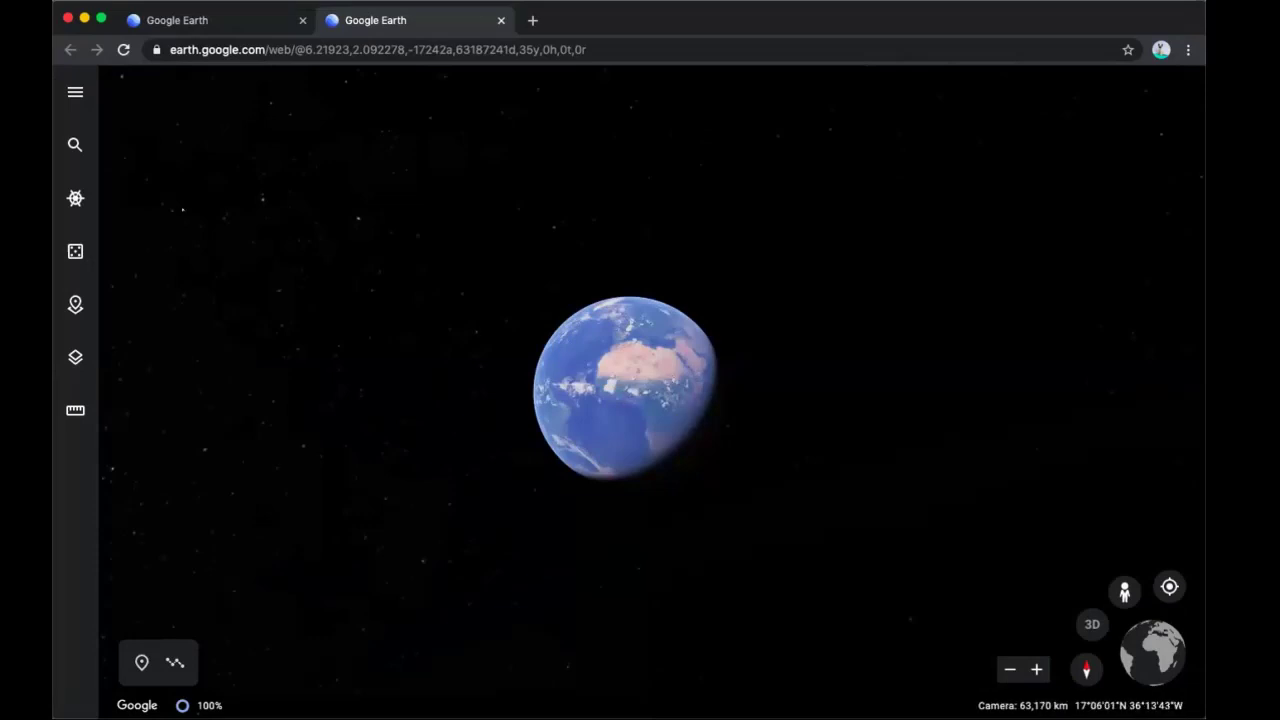
Search Google Earth for 'porterville college'
click(80, 145)
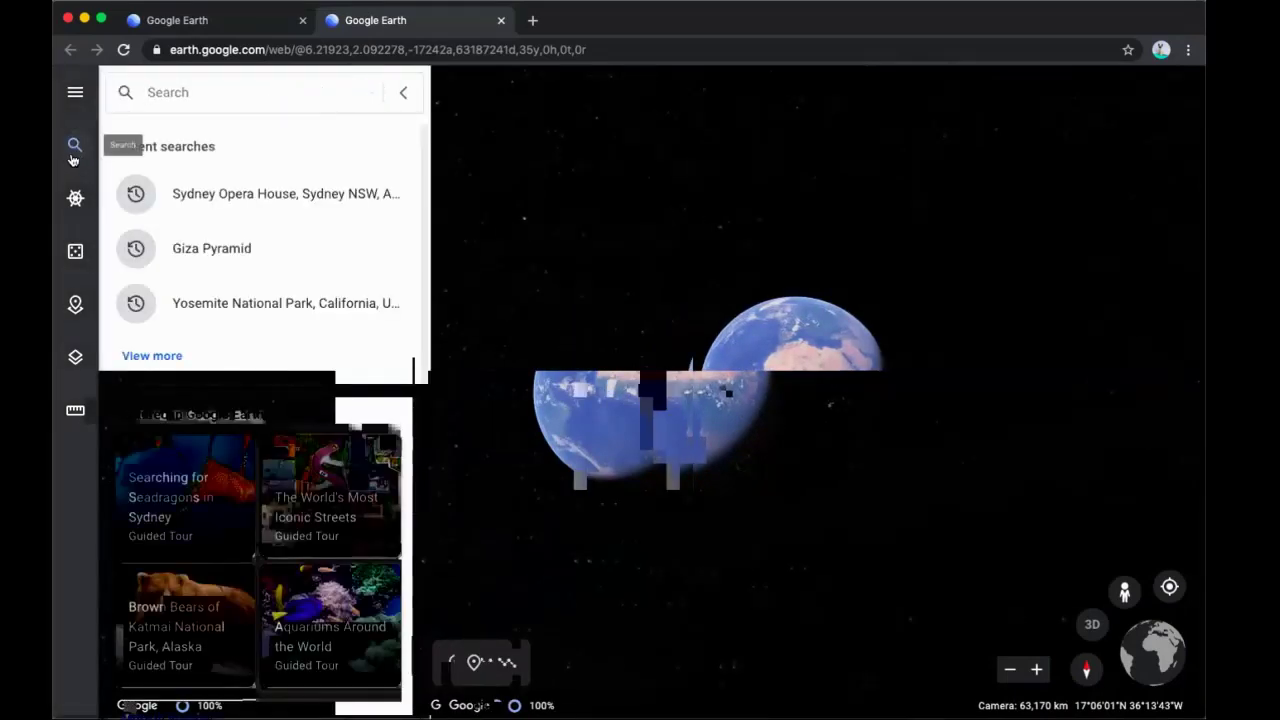
click(72, 155)
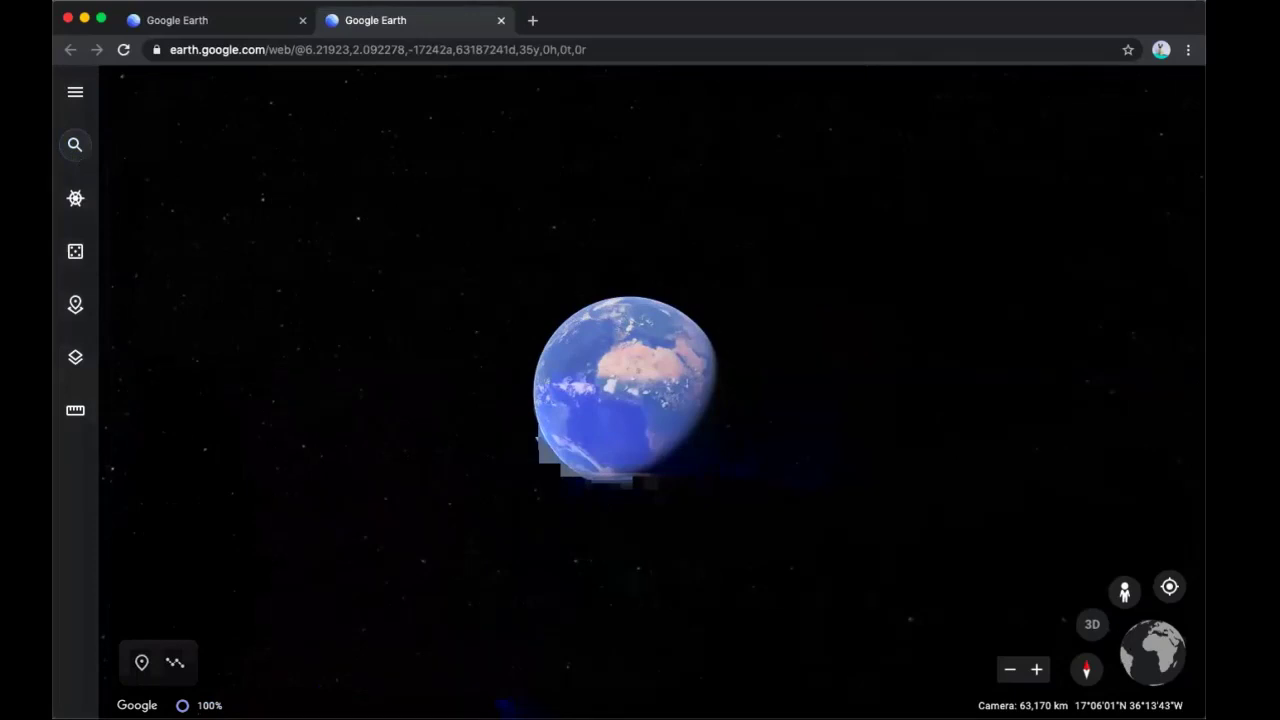
click(73, 146)
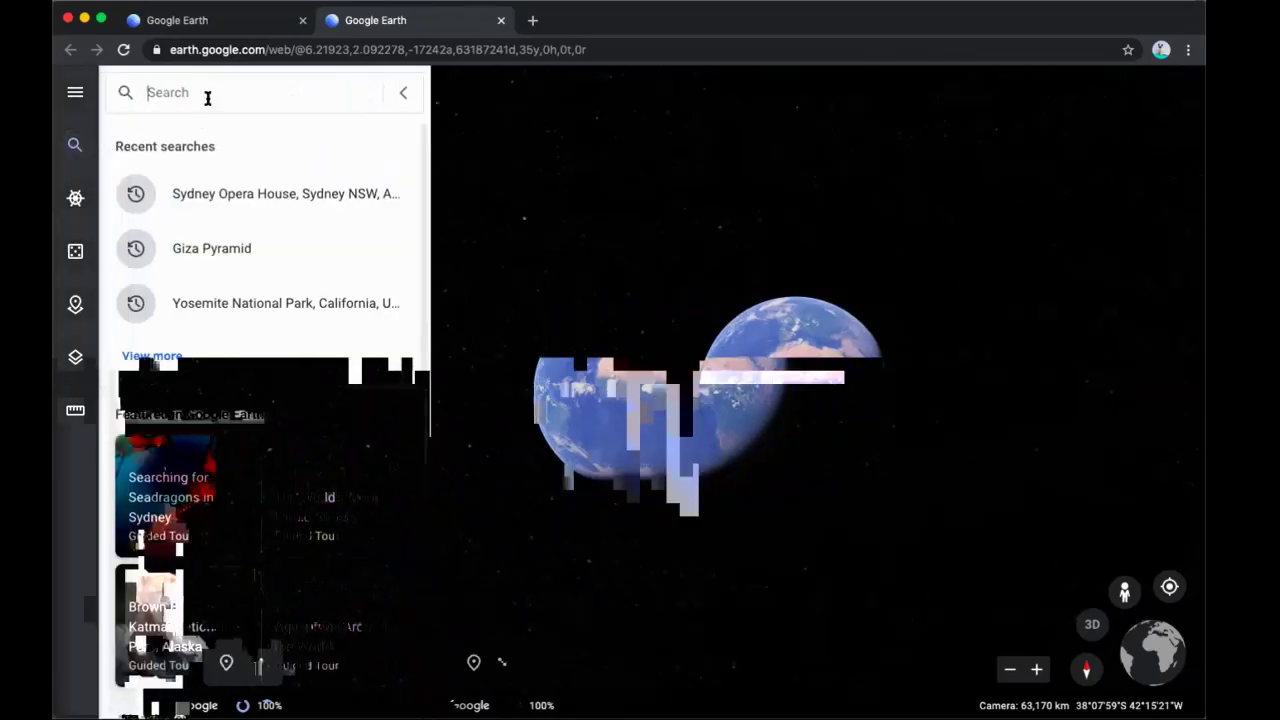
text(por)
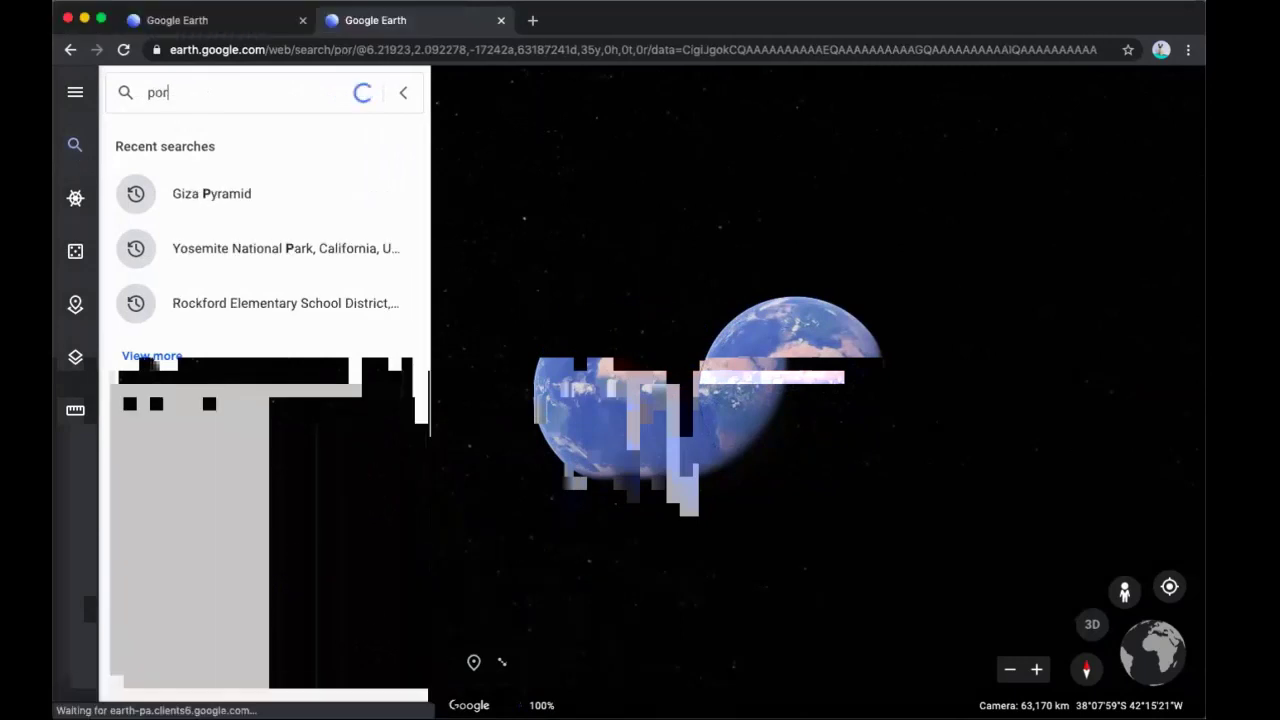
text(ter)
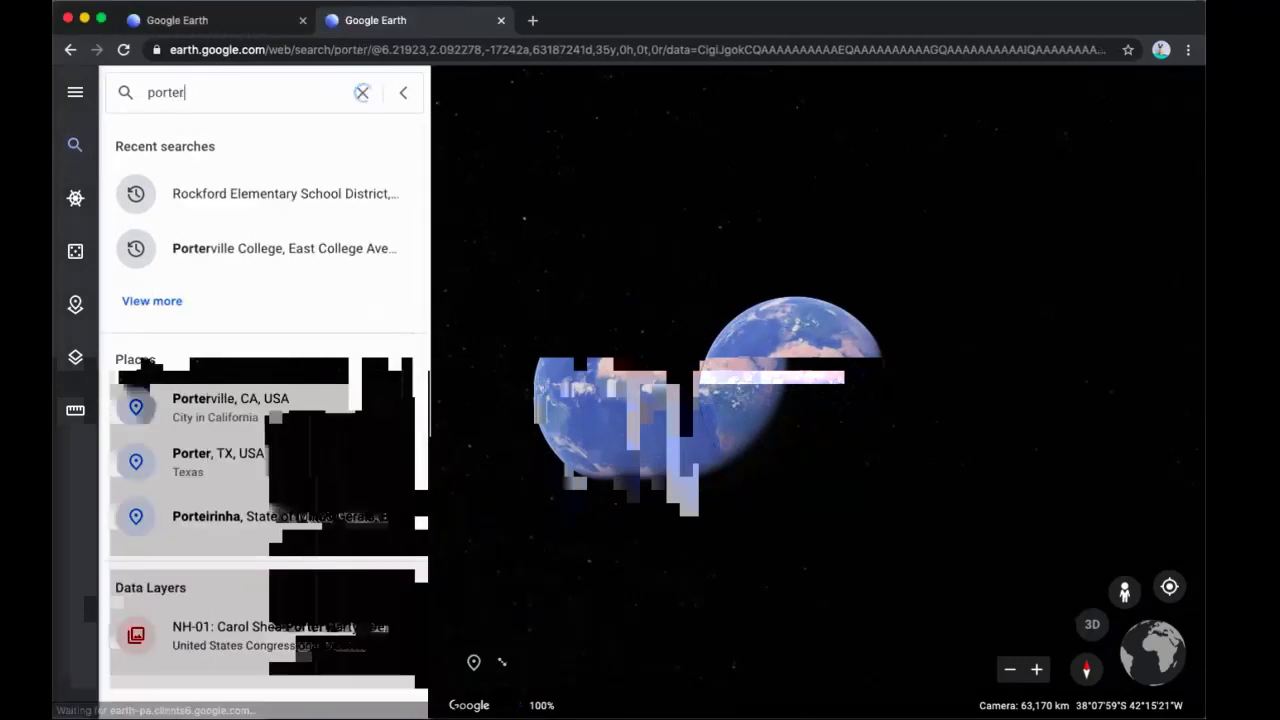
text(ville co)
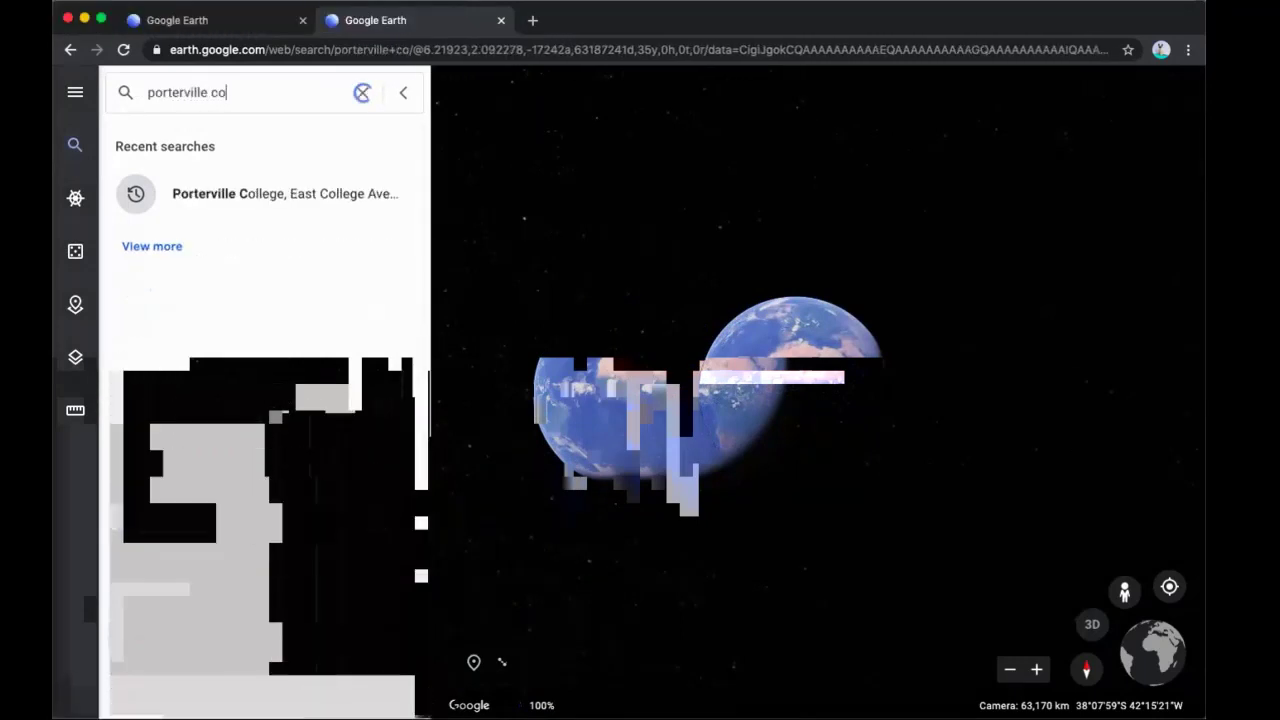
text(llege)
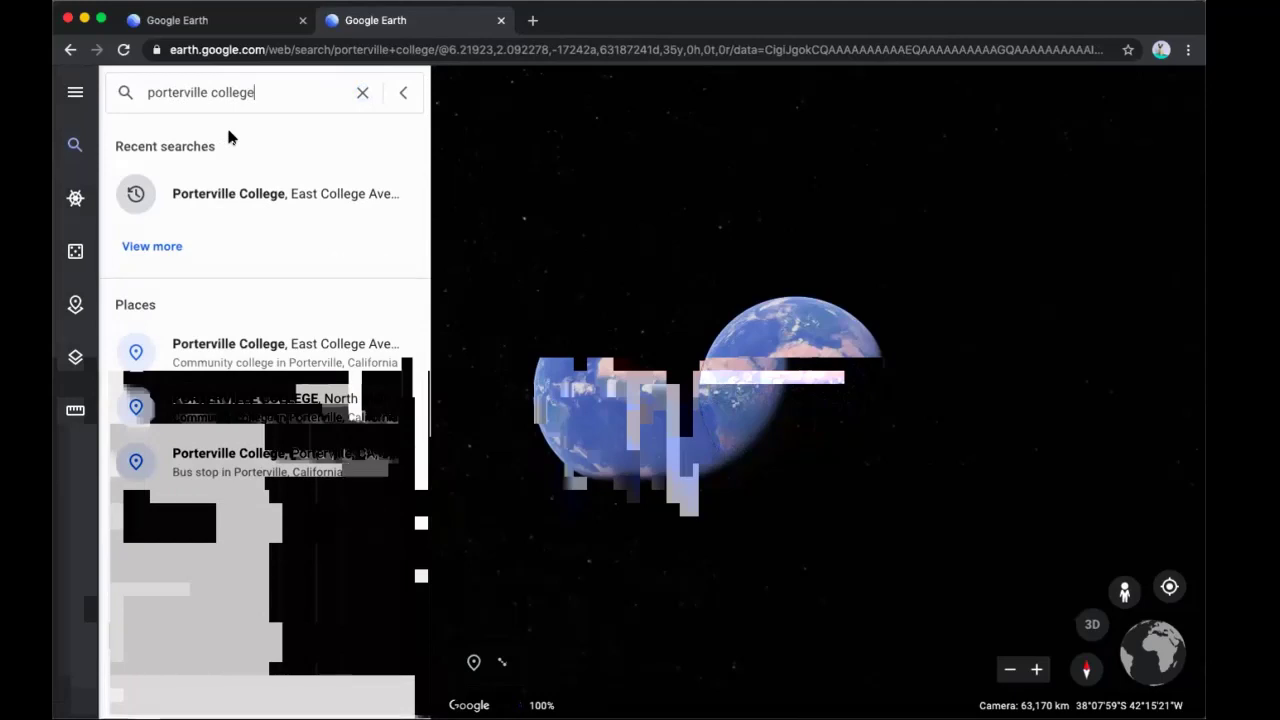
key(Return)
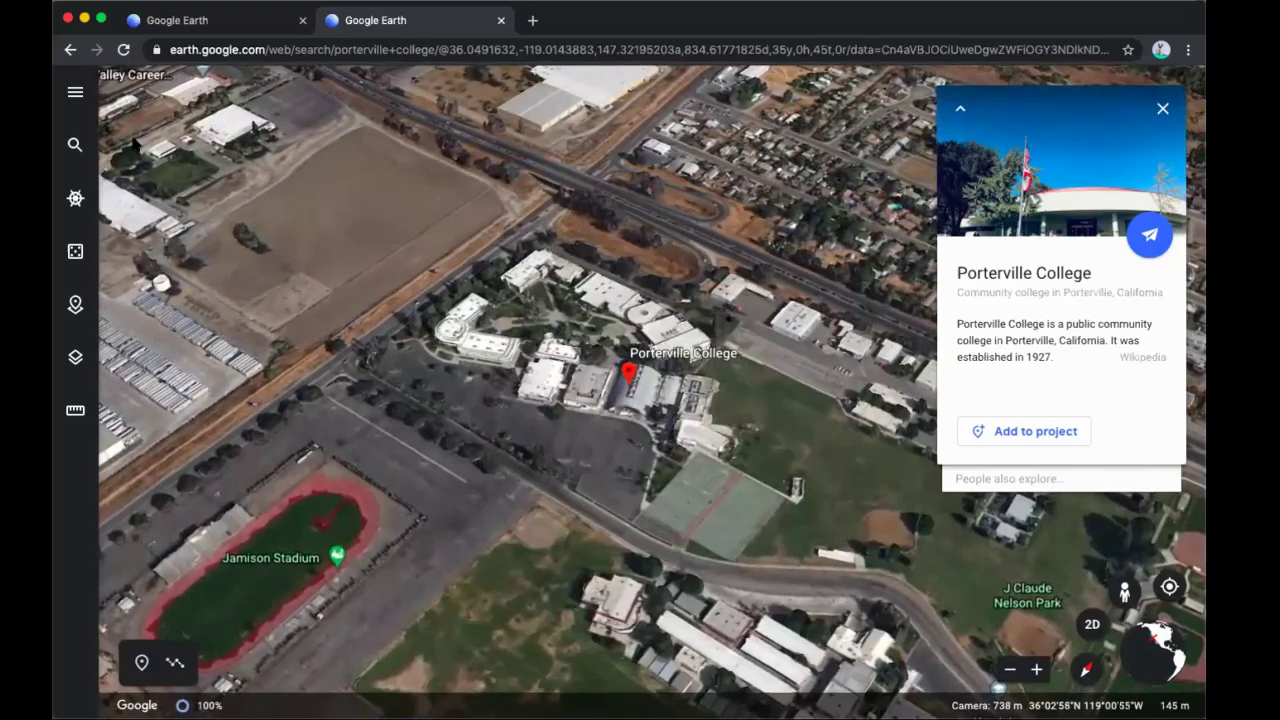
Open the Google Earth search panel from the Porterville College 3D view
click(76, 146)
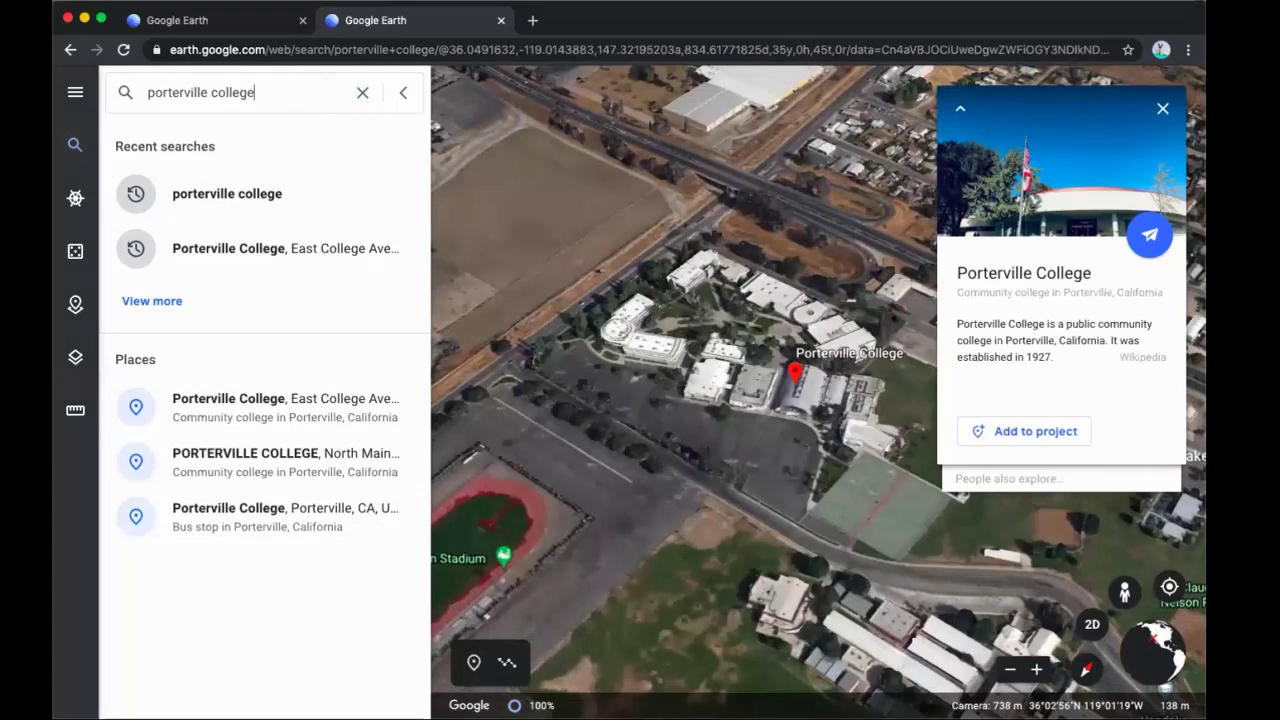
Replace the old search text with 'Sydney' and pick the Sydney Opera House result
key(BackSpace)
key(BackSpace)
key(BackSpace)
key(BackSpace)
key(BackSpace)
key(BackSpace)
key(BackSpace)
key(BackSpace)
key(BackSpace)
key(BackSpace)
key(BackSpace)
key(BackSpace)
key(BackSpace)
key(BackSpace)
key(BackSpace)
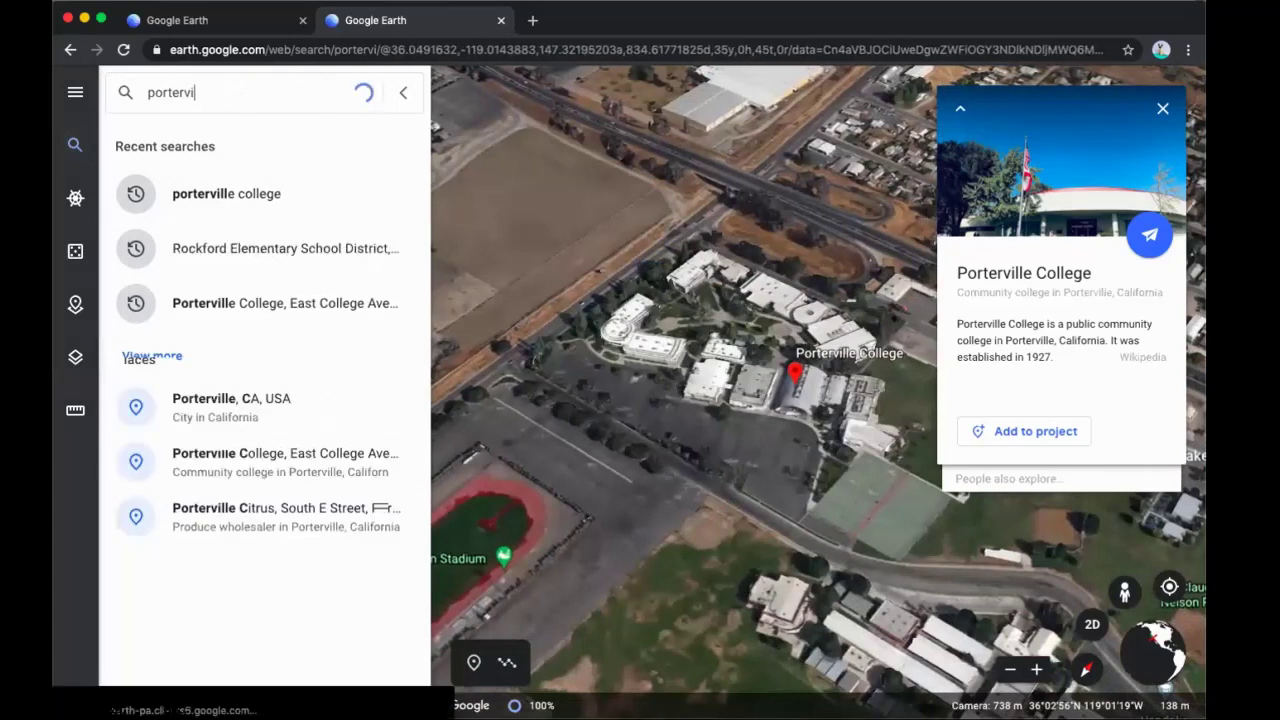
key(BackSpace)
key(BackSpace)
key(BackSpace)
key(BackSpace)
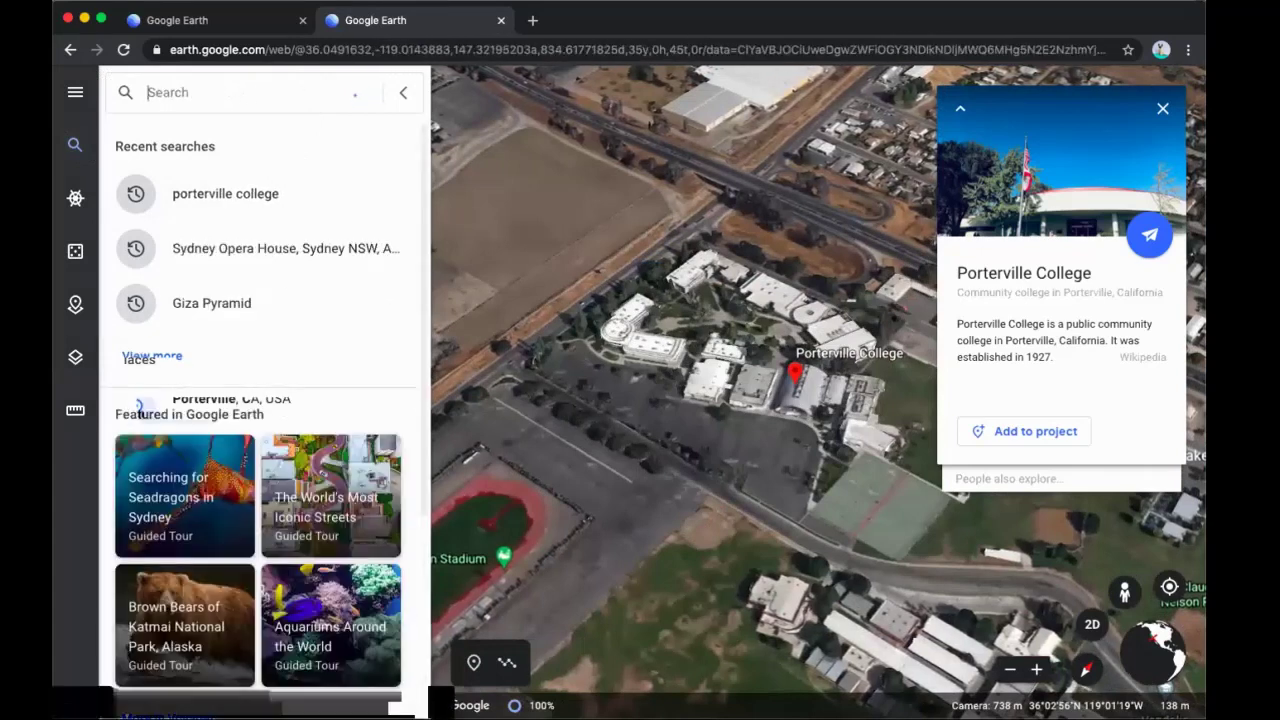
text(Sydney)
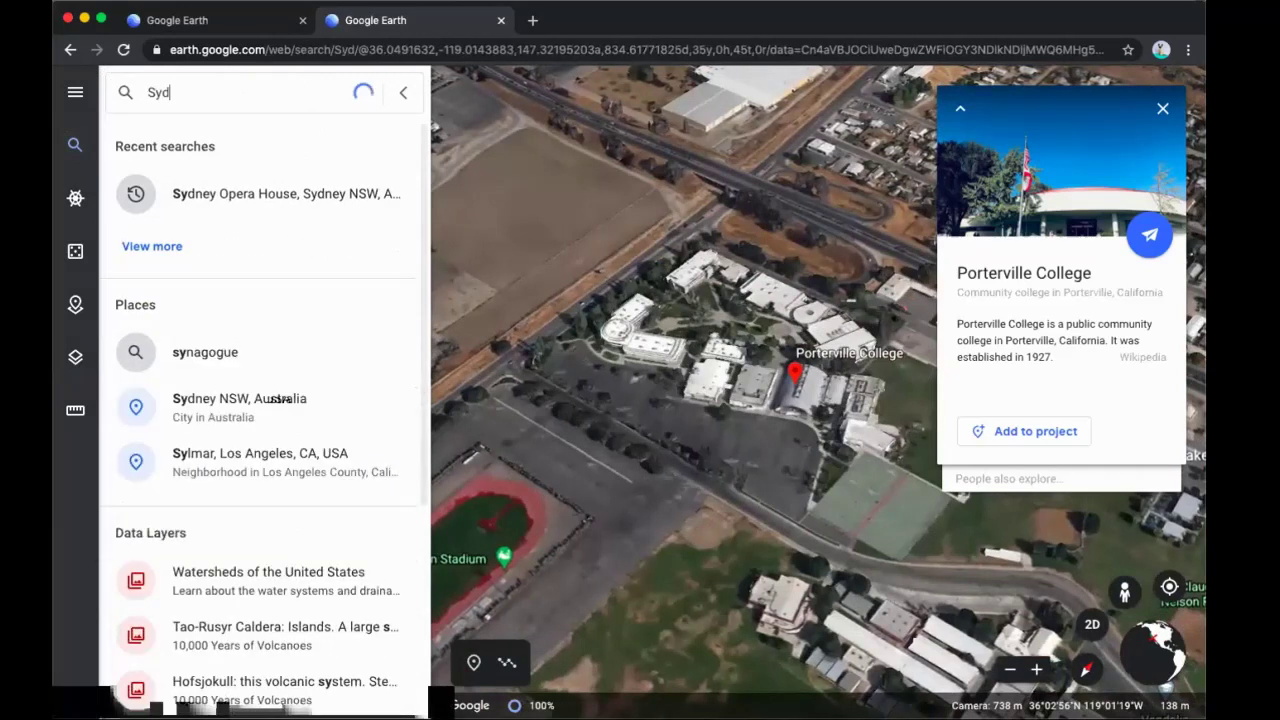
click(302, 198)
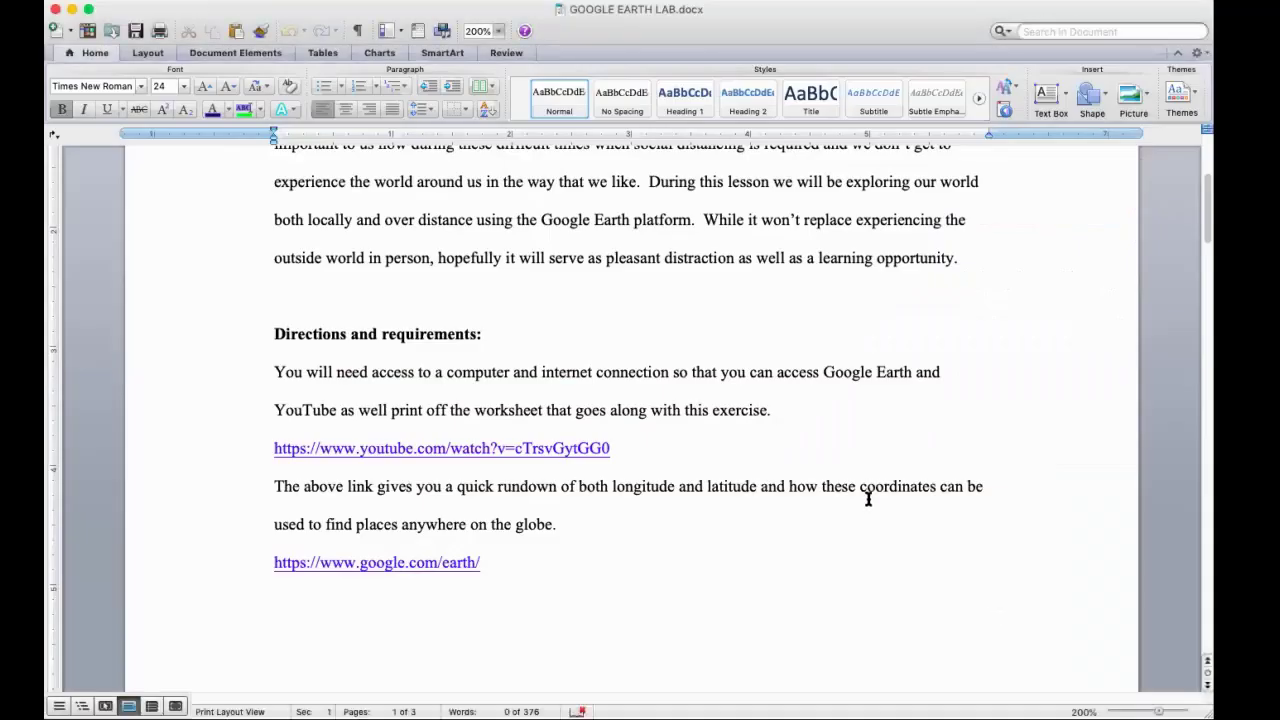
Scroll to questions 1–5 on page 2 and place the cursor in question 2
scroll(794, 453, up, 1)
scroll(790, 460, down, 3)
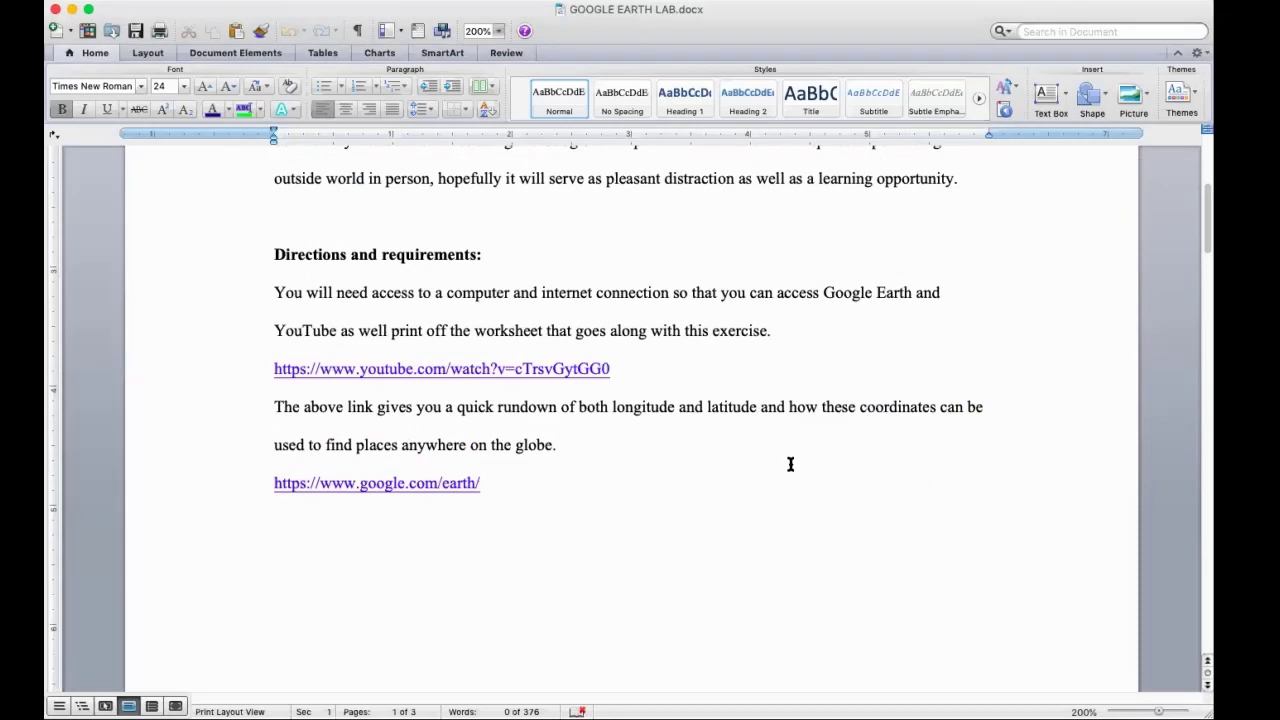
scroll(790, 464, down, 10)
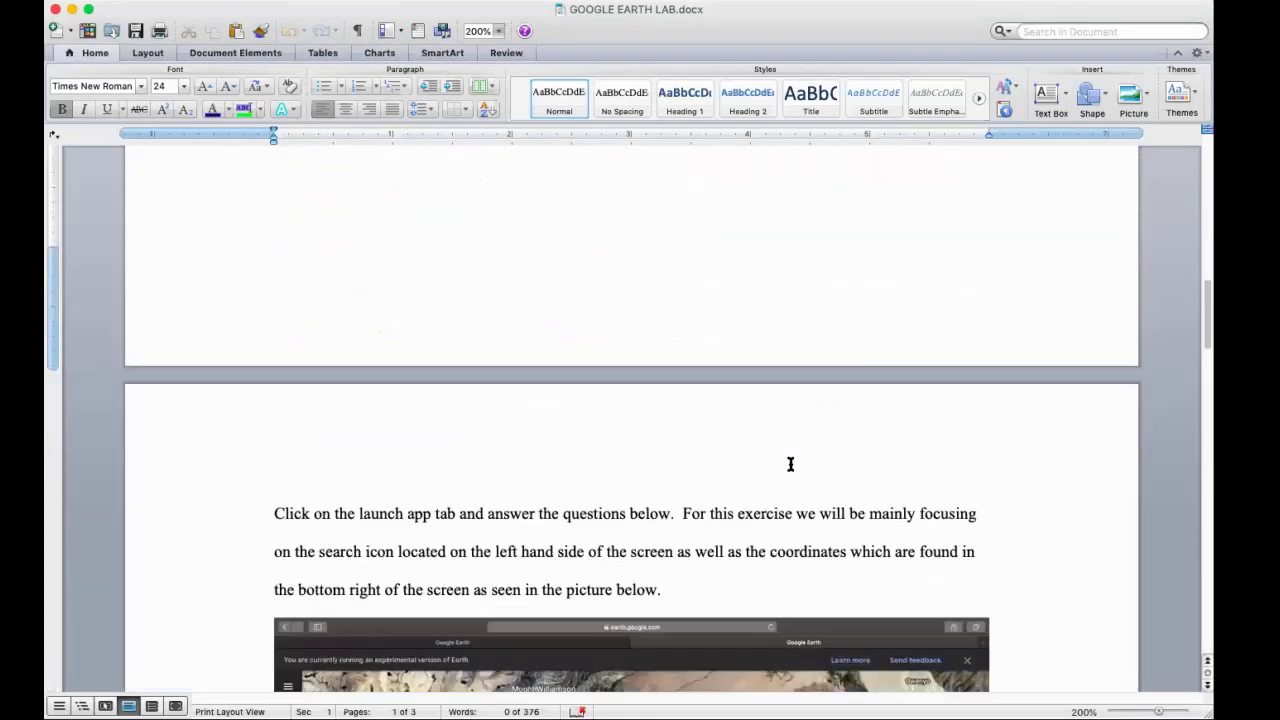
scroll(790, 464, down, 8)
scroll(790, 464, up, 3)
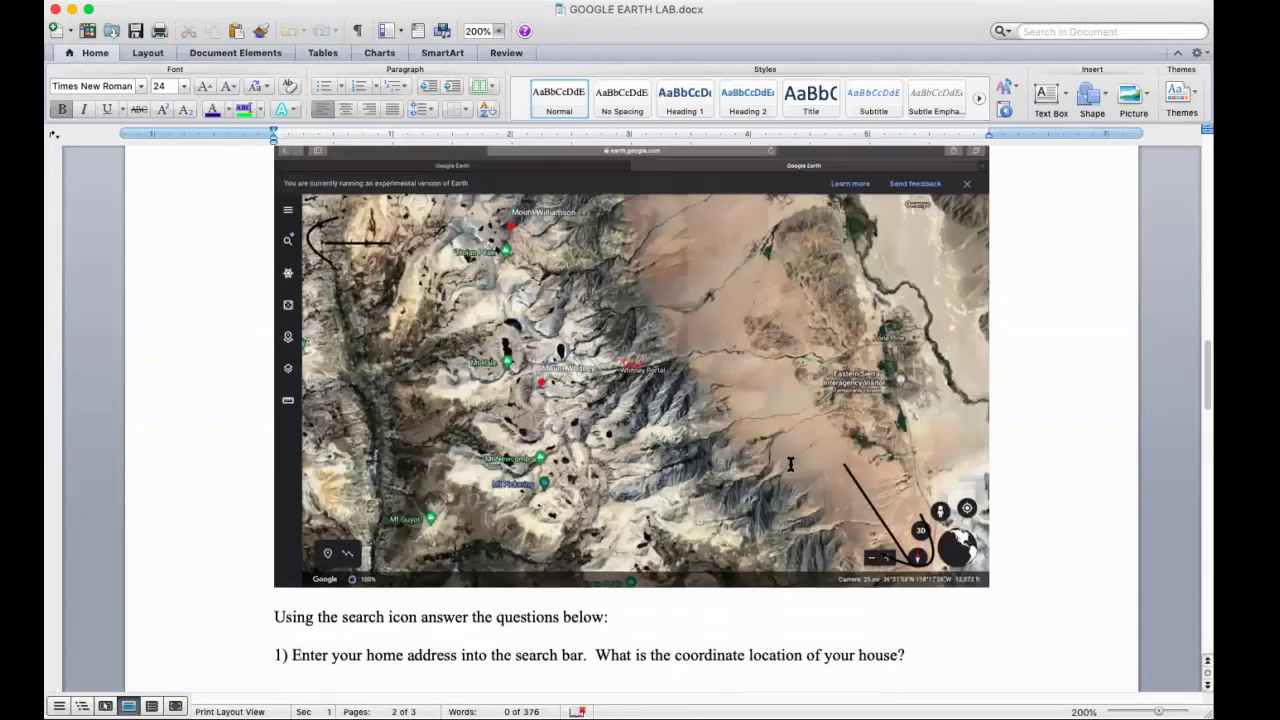
scroll(720, 461, down, 5)
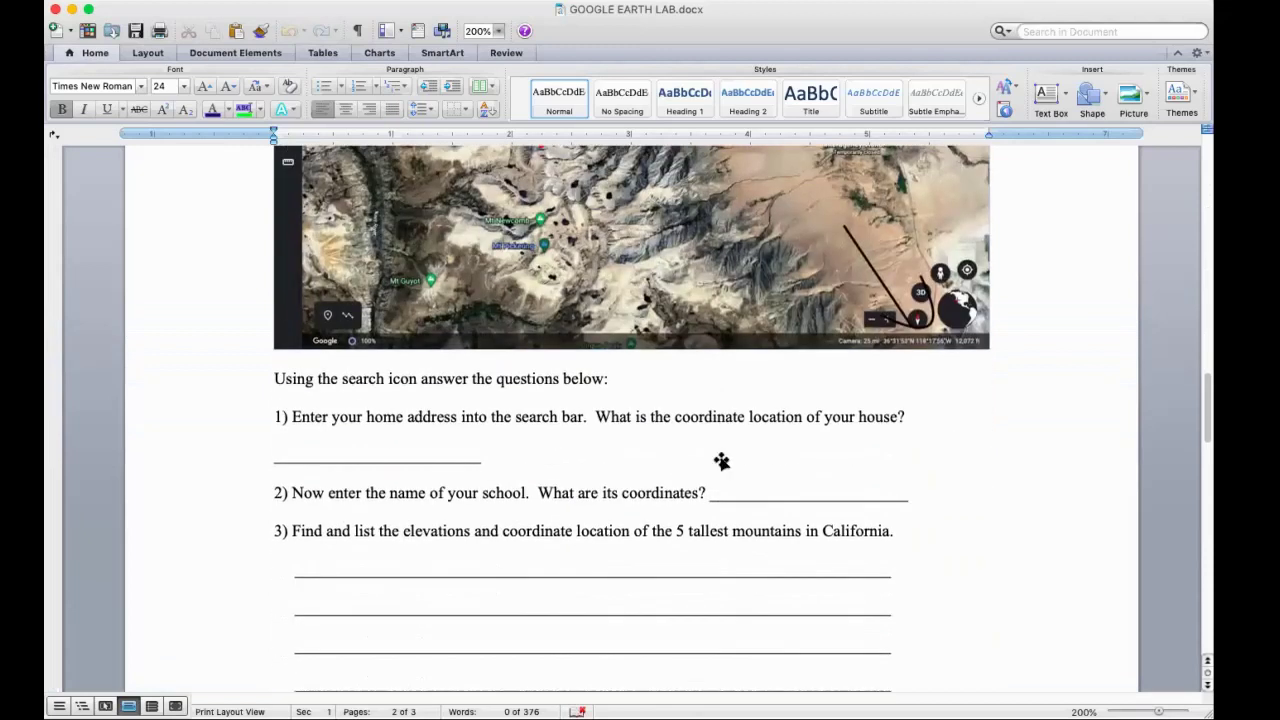
scroll(720, 457, down, 2)
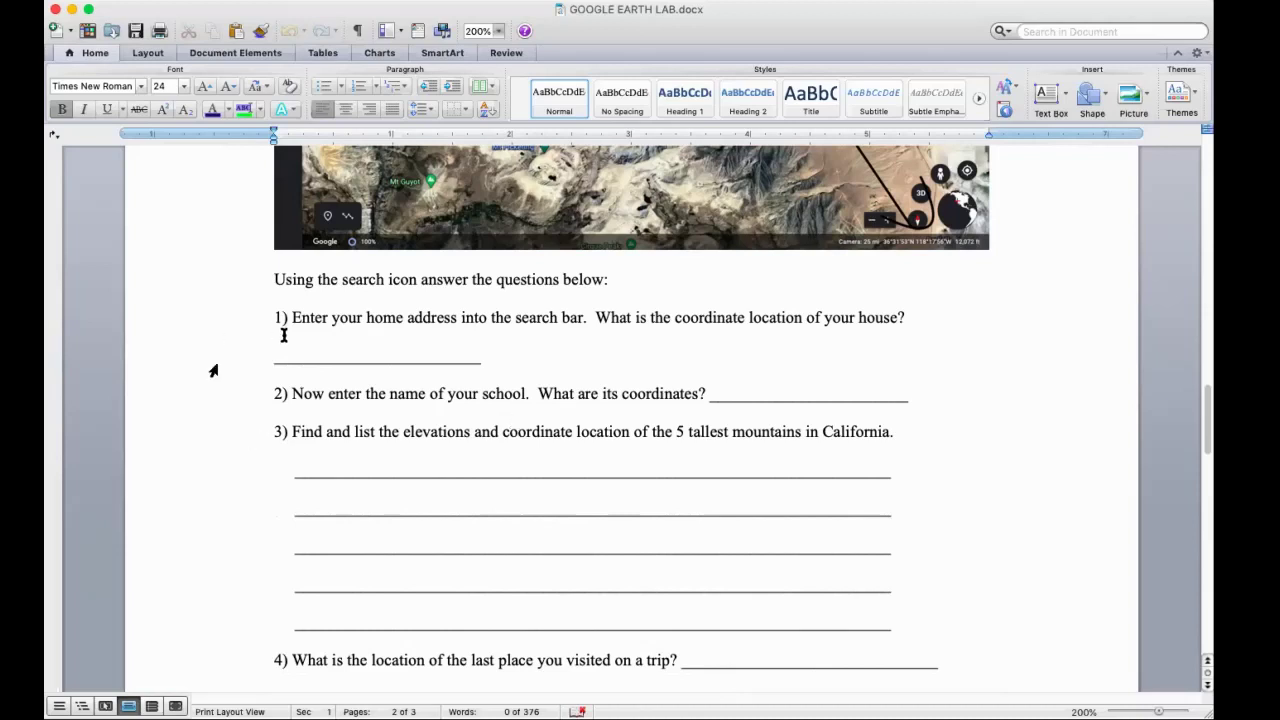
click(573, 400)
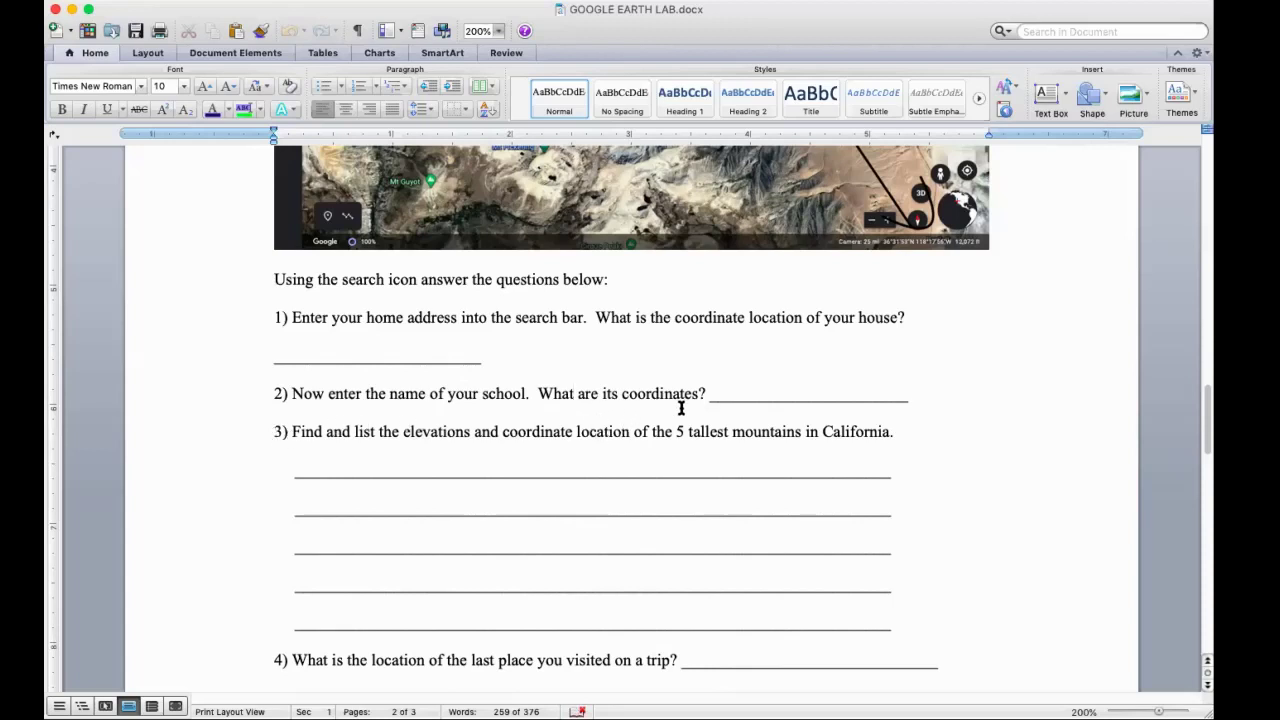
scroll(660, 515, down, 3)
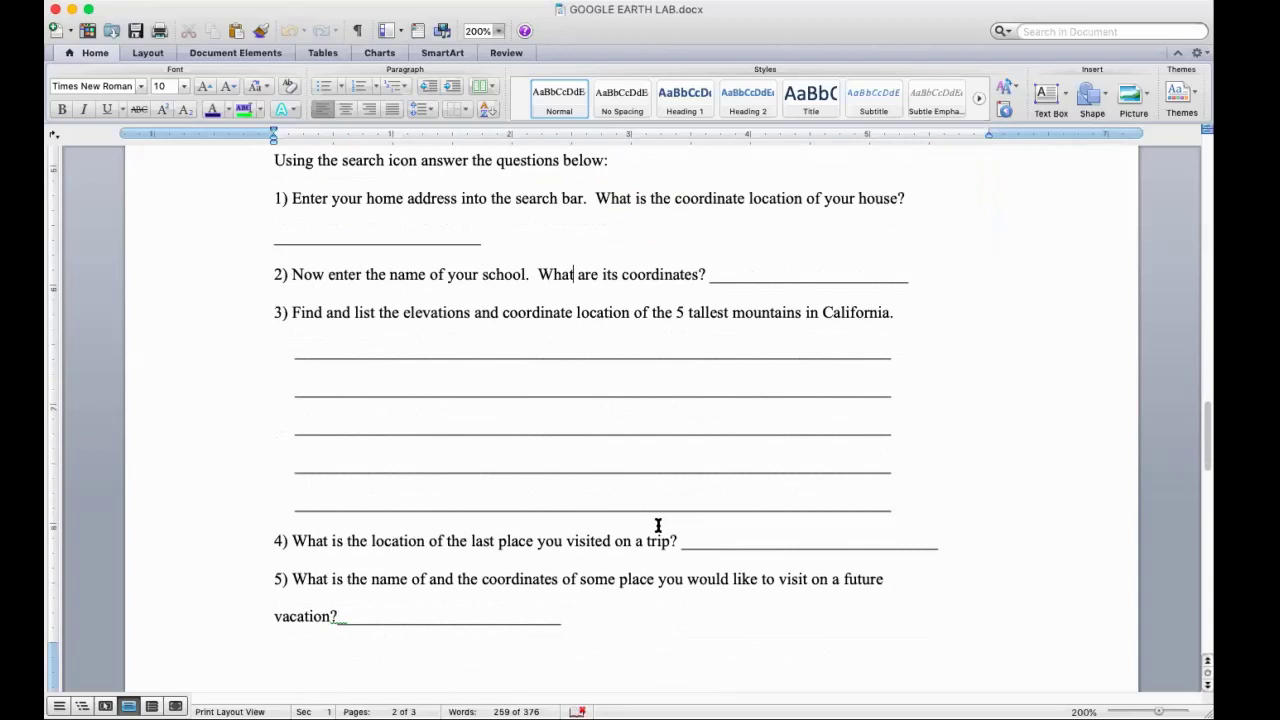